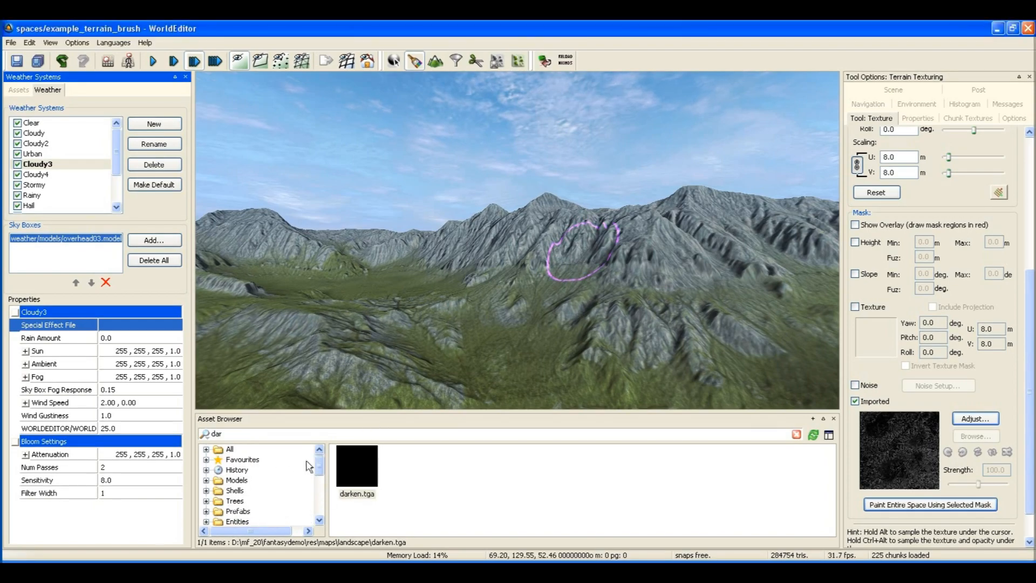
- Search the asset browser for 'snow' in the Textures folder, listing five snow textures
{"action": "left_click", "coordinate": [243, 461]}
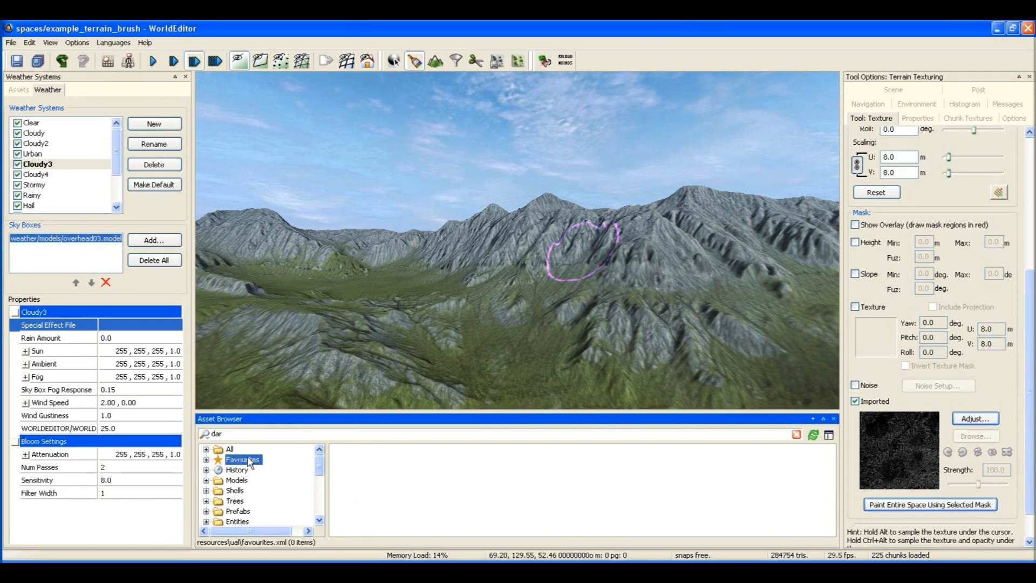
{"action": "left_click", "coordinate": [230, 434]}
{"action": "key", "text": "BackSpace"}
{"action": "key", "text": "BackSpace"}
{"action": "type", "text": "snow"}
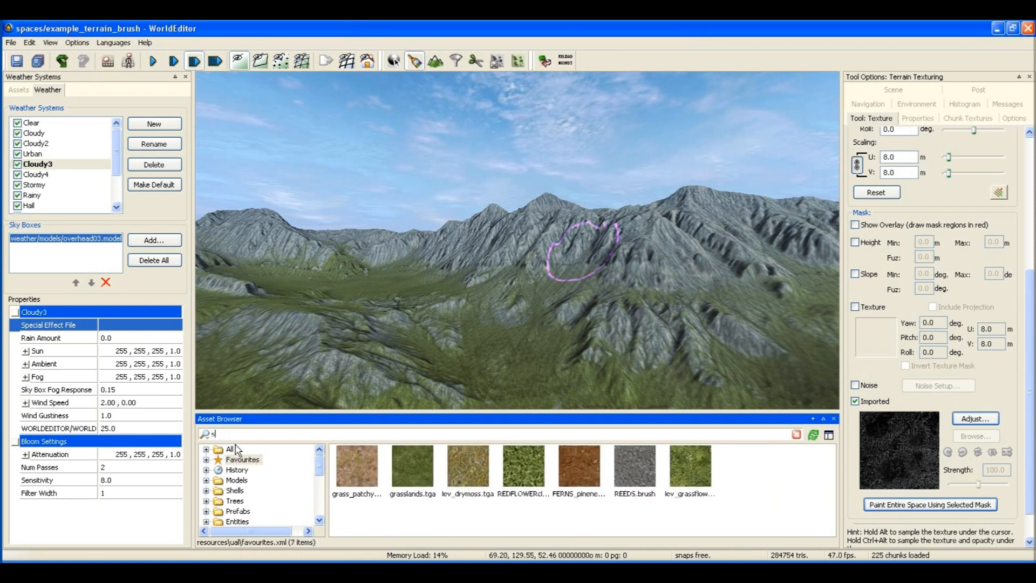
{"action": "left_click_drag", "start_coordinate": [319, 464], "coordinate": [320, 485]}
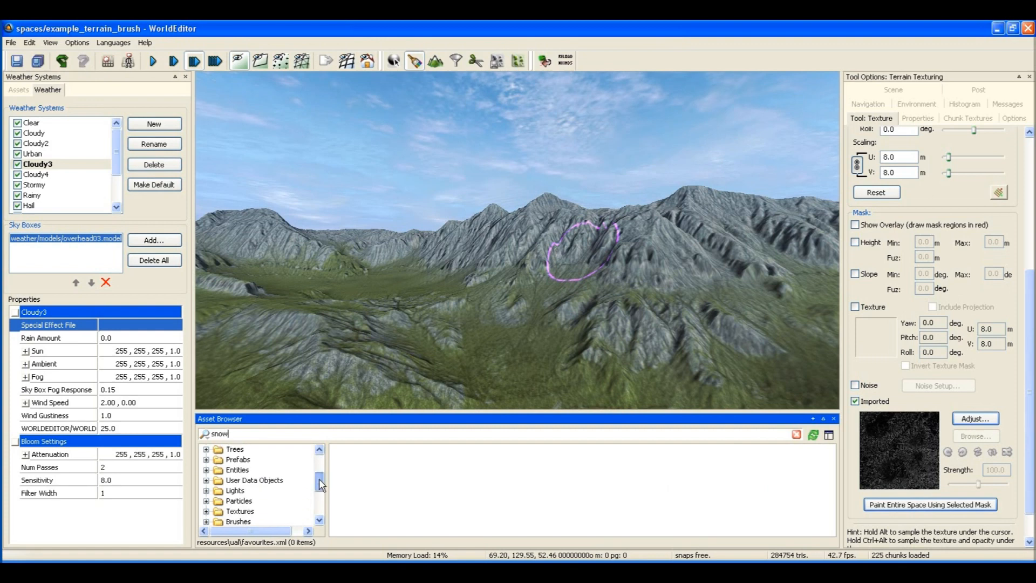
{"action": "left_click", "coordinate": [241, 501]}
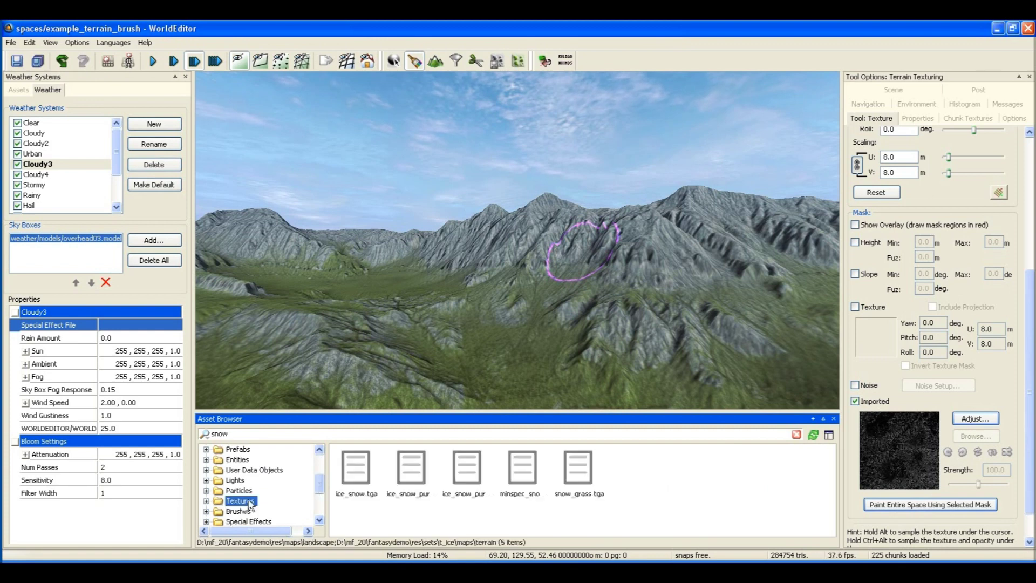
- Select ice_snow_pure.tga as the paint texture and disable the Imported mask after an undone test stroke
{"action": "left_click", "coordinate": [415, 473]}
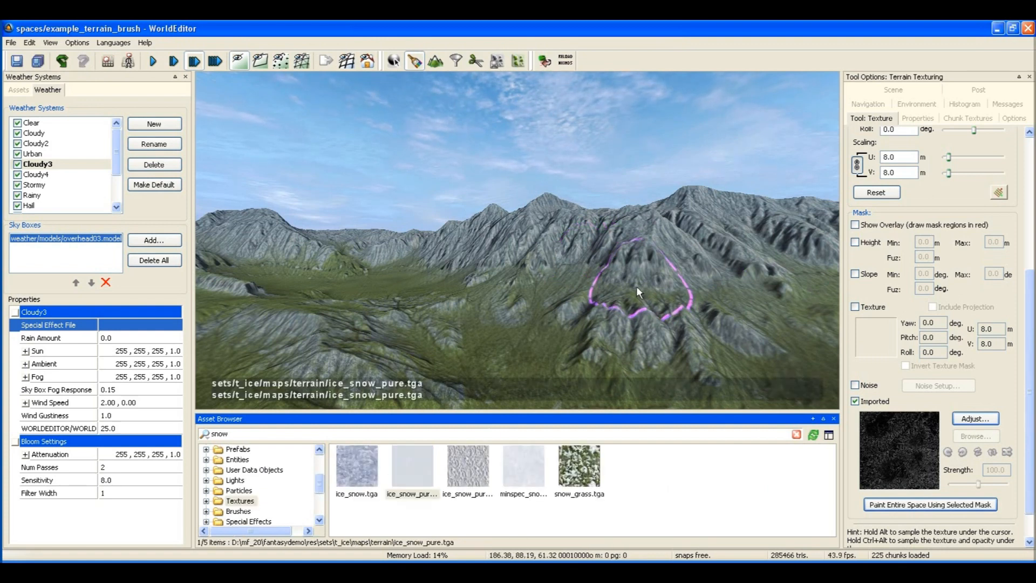
{"action": "left_click", "coordinate": [636, 286]}
{"action": "key", "text": "ctrl+z"}
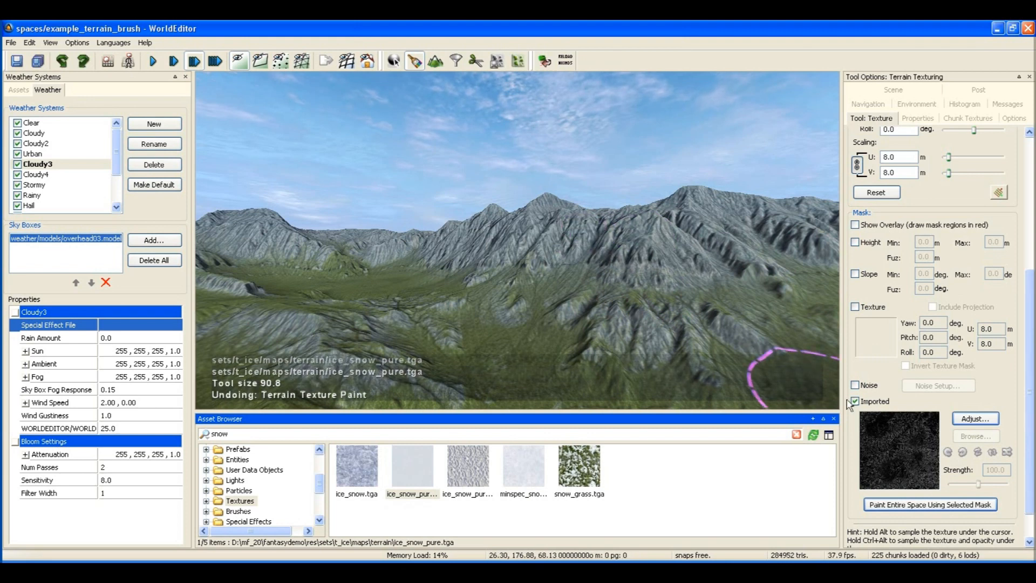
{"action": "left_click", "coordinate": [855, 402]}
- Paint snow across the mountain peaks and ridge, then undo the strokes
{"action": "mouse_move", "coordinate": [559, 222]}
{"action": "left_mouse_down"}
{"action": "mouse_move", "coordinate": [685, 212]}
{"action": "mouse_move", "coordinate": [769, 227]}
{"action": "left_mouse_up"}
{"action": "left_click_drag", "start_coordinate": [567, 202], "coordinate": [485, 236]}
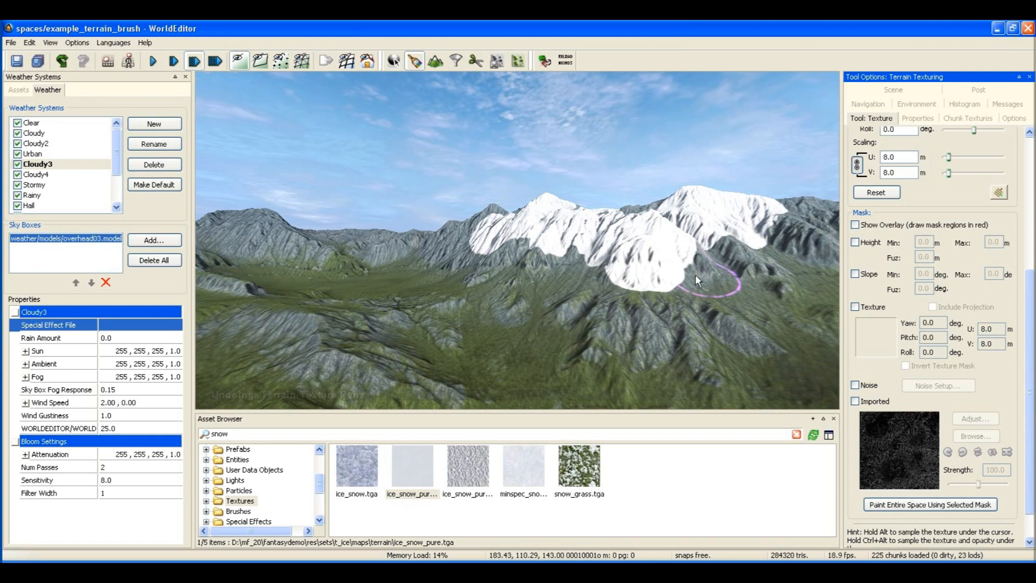
{"action": "key", "text": "ctrl+z"}
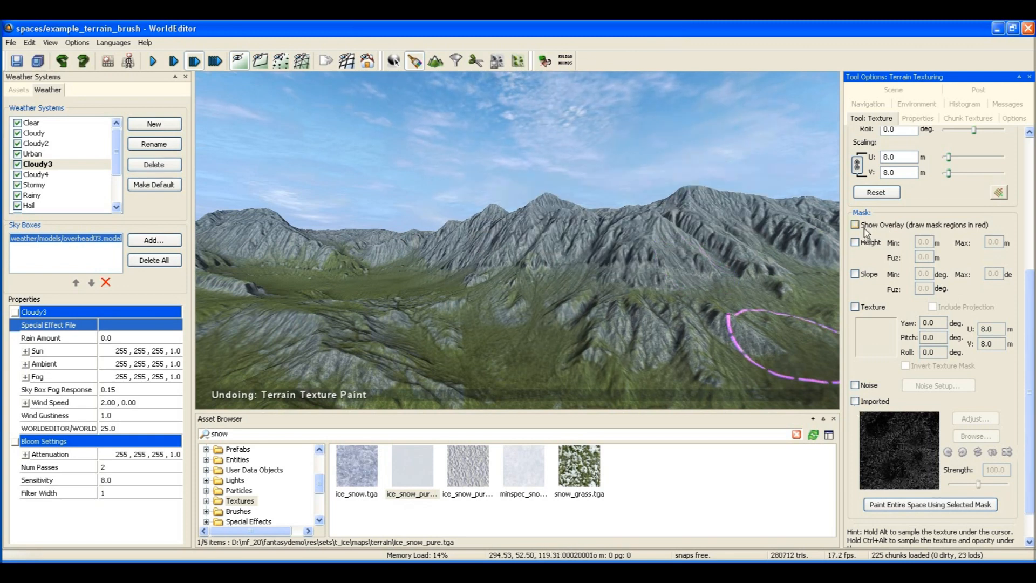
- Enable a height mask from 190 to 400 m with 20 m fuzz, shown as a red overlay
{"action": "left_click", "coordinate": [856, 242]}
{"action": "double_click", "coordinate": [926, 242]}
{"action": "type", "text": "1"}
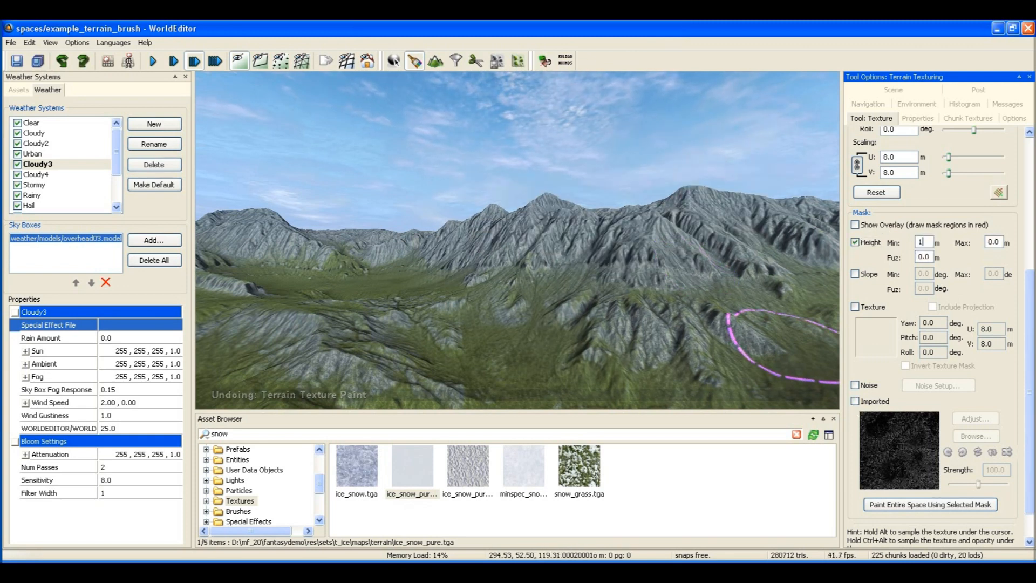
{"action": "type", "text": "90."}
{"action": "double_click", "coordinate": [993, 242]}
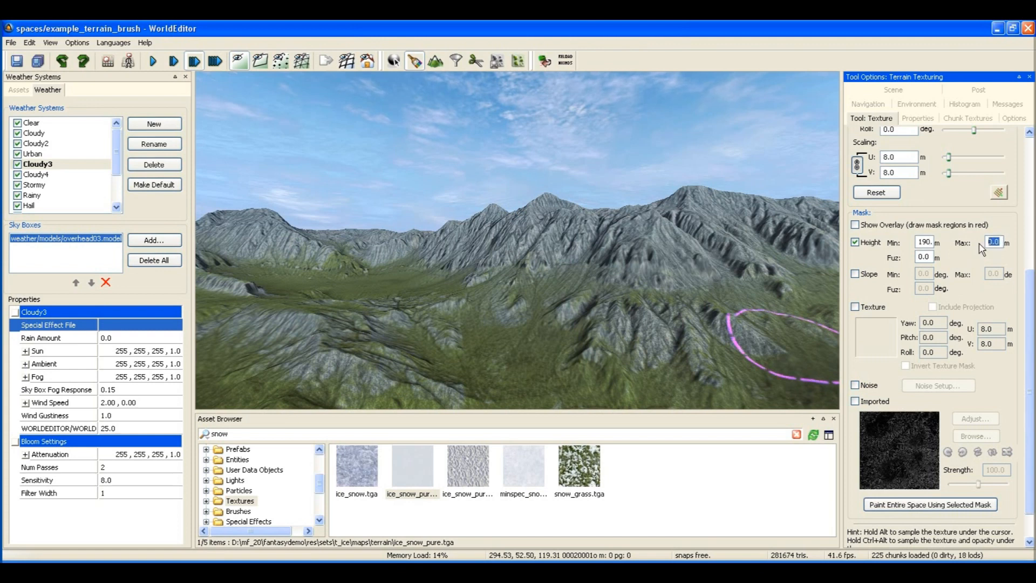
{"action": "type", "text": "2.00"}
{"action": "key", "text": "Return"}
{"action": "left_click", "coordinate": [855, 225]}
{"action": "middle_click_drag", "start_coordinate": [640, 240], "coordinate": [740, 269]}
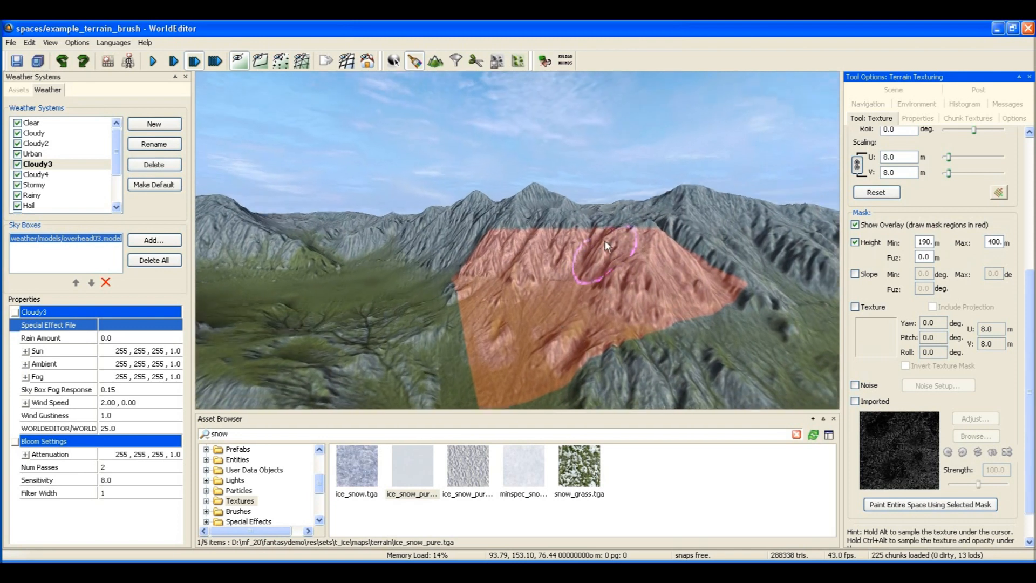
{"action": "double_click", "coordinate": [924, 256]}
{"action": "type", "text": "20"}
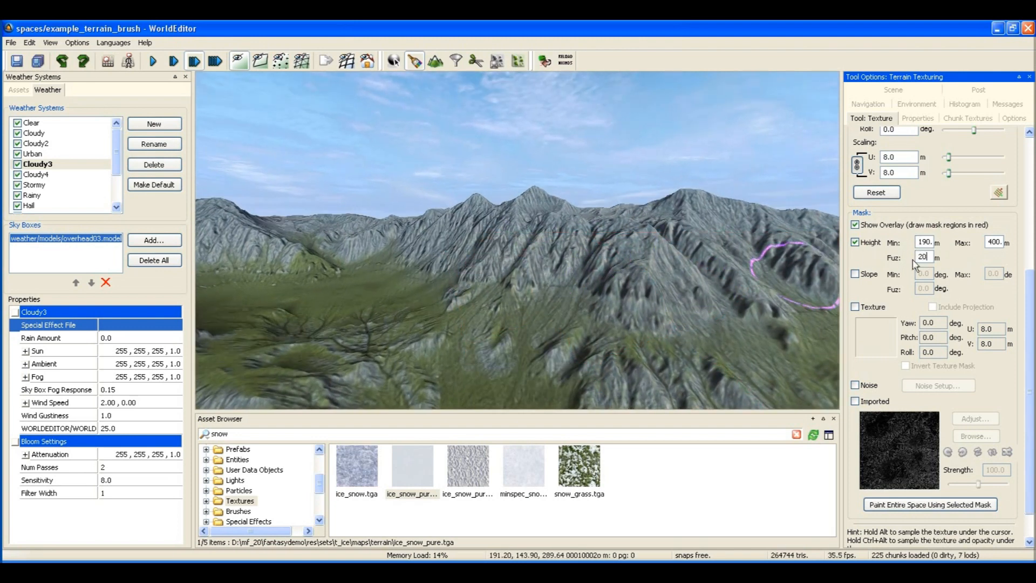
{"action": "key", "text": "Return"}
{"action": "middle_click_drag", "start_coordinate": [518, 225], "coordinate": [550, 236]}
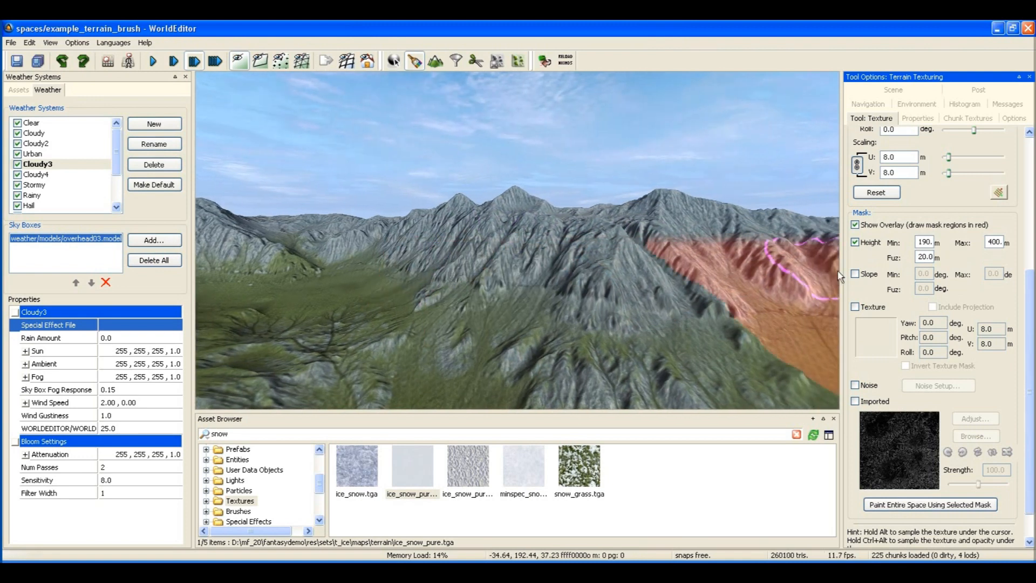
- Enable a slope mask from 0 to 30 degrees
{"action": "left_click", "coordinate": [856, 274]}
{"action": "double_click", "coordinate": [925, 274]}
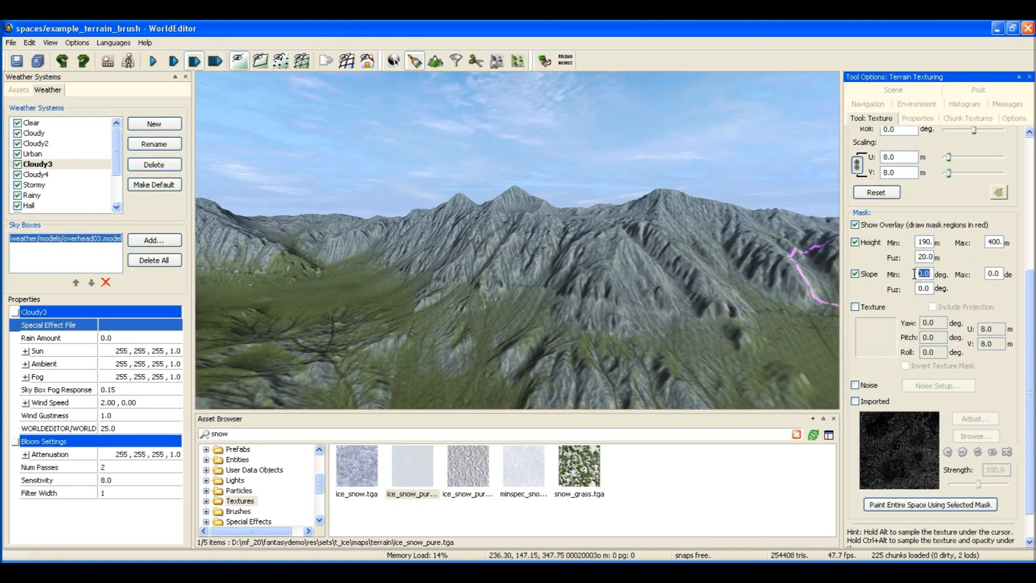
{"action": "double_click", "coordinate": [994, 274]}
{"action": "type", "text": "30"}
{"action": "key", "text": "Return"}
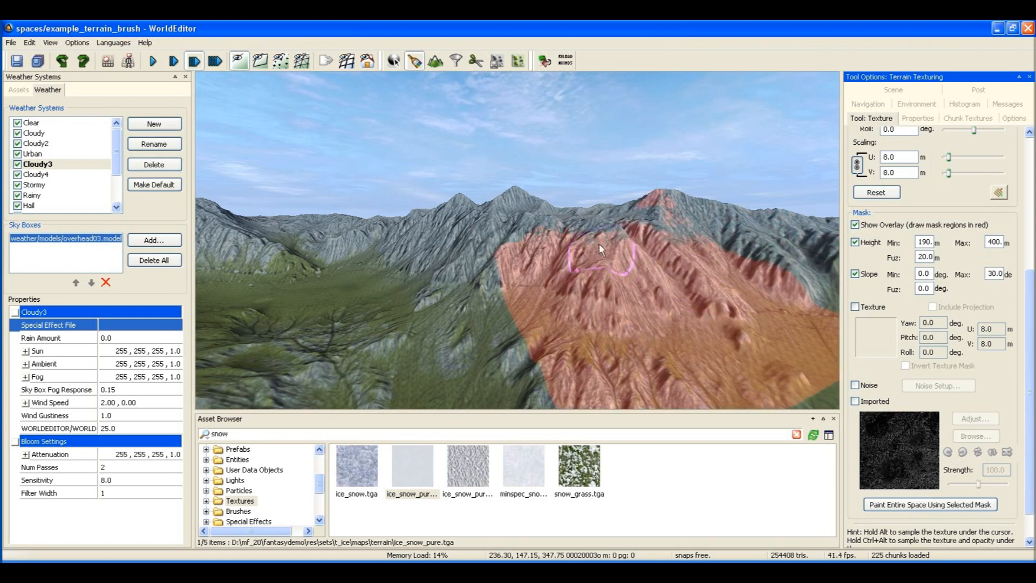
- Paint snow onto the red-masked peaks and mountainside
{"action": "right_click_drag", "start_coordinate": [600, 224], "coordinate": [600, 224]}
{"action": "scroll", "coordinate": [599, 236], "scroll_direction": "up", "scroll_amount": 1}
{"action": "scroll", "coordinate": [599, 235], "scroll_direction": "up", "scroll_amount": 3}
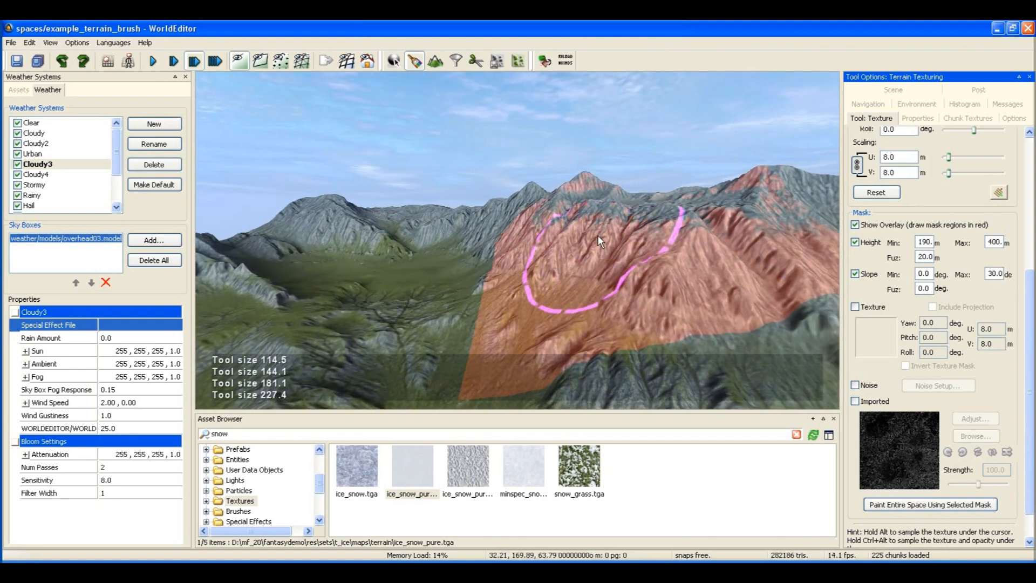
{"action": "scroll", "coordinate": [603, 235], "scroll_direction": "up", "scroll_amount": 4}
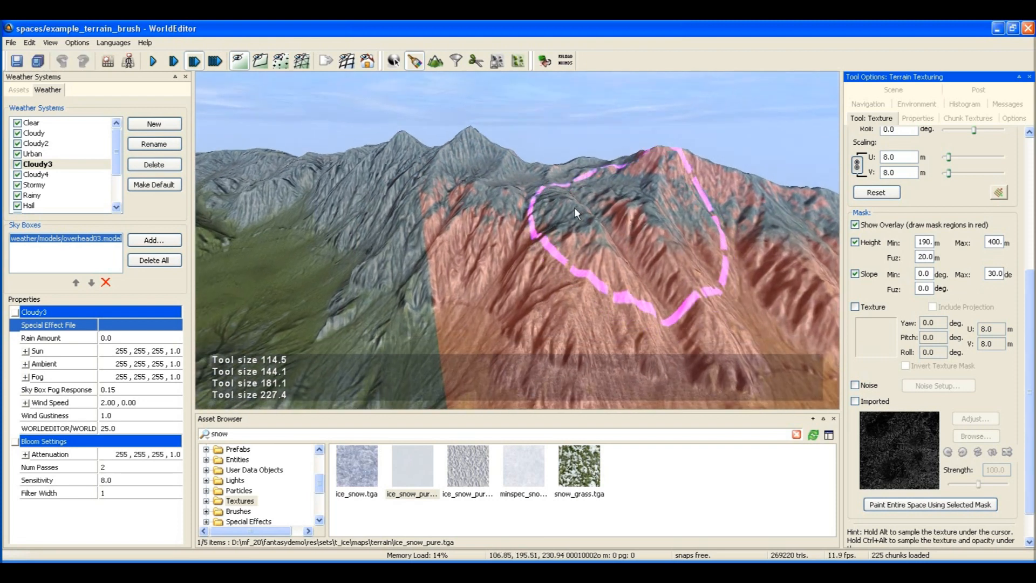
{"action": "left_click_drag", "start_coordinate": [626, 242], "coordinate": [634, 235]}
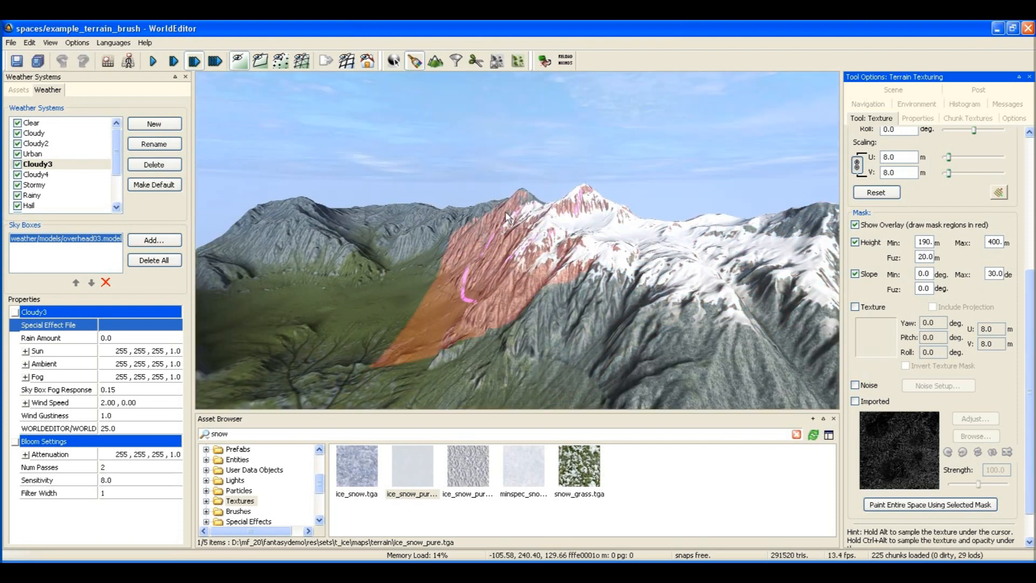
{"action": "mouse_move", "coordinate": [567, 243]}
{"action": "left_mouse_down"}
{"action": "mouse_move", "coordinate": [363, 226]}
{"action": "mouse_move", "coordinate": [489, 217]}
{"action": "left_mouse_up"}
{"action": "scroll", "coordinate": [364, 235], "scroll_direction": "up", "scroll_amount": 5}
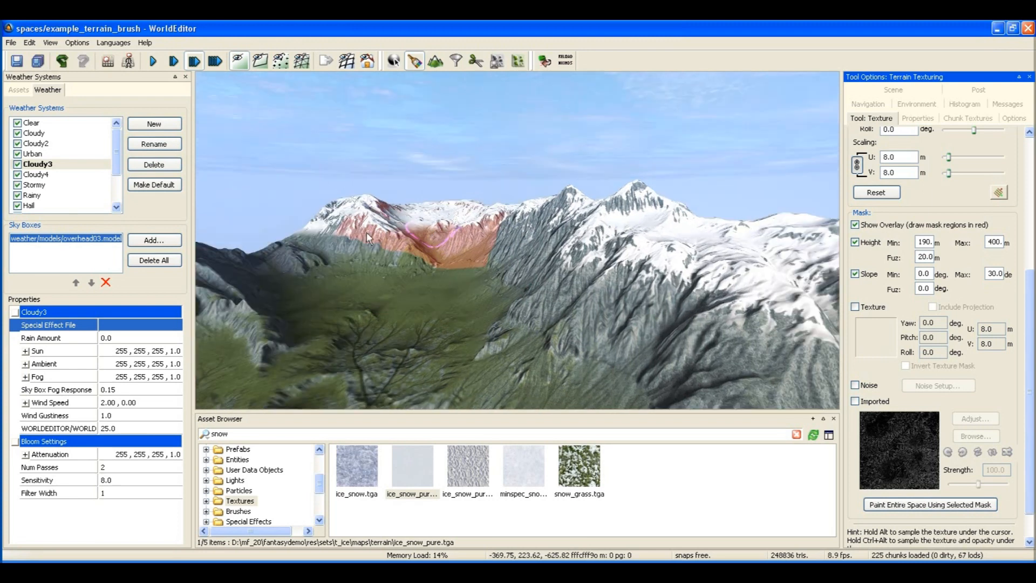
{"action": "right_click_drag", "start_coordinate": [444, 226], "coordinate": [533, 249]}
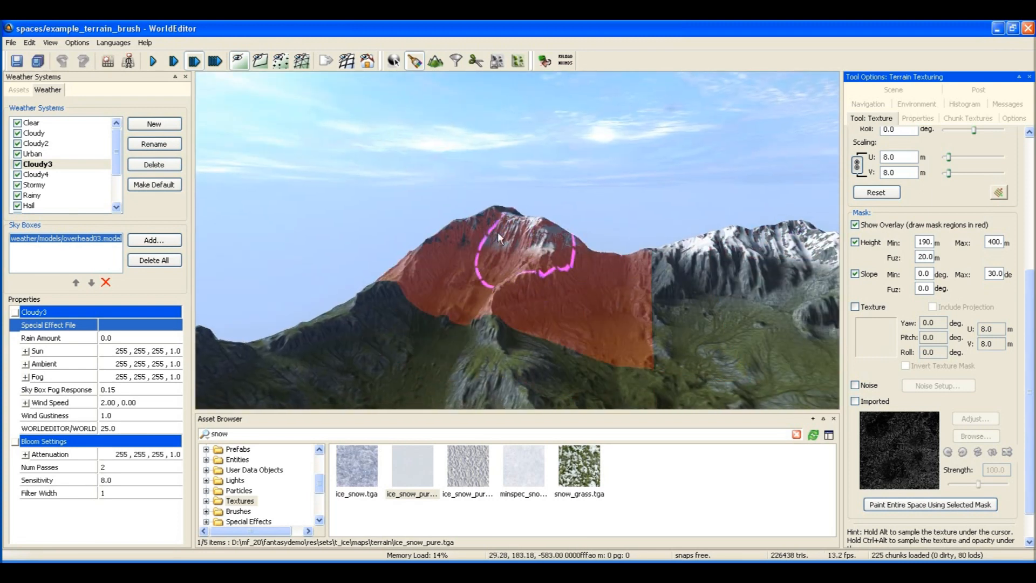
- Fly the camera around the mountain and toward the next masked peak
{"action": "mouse_move", "coordinate": [425, 273]}
{"action": "right_mouse_down"}
{"action": "mouse_move", "coordinate": [505, 199]}
{"action": "mouse_move", "coordinate": [331, 207]}
{"action": "mouse_move", "coordinate": [548, 189]}
{"action": "mouse_move", "coordinate": [687, 194]}
{"action": "mouse_move", "coordinate": [664, 207]}
{"action": "right_mouse_up"}
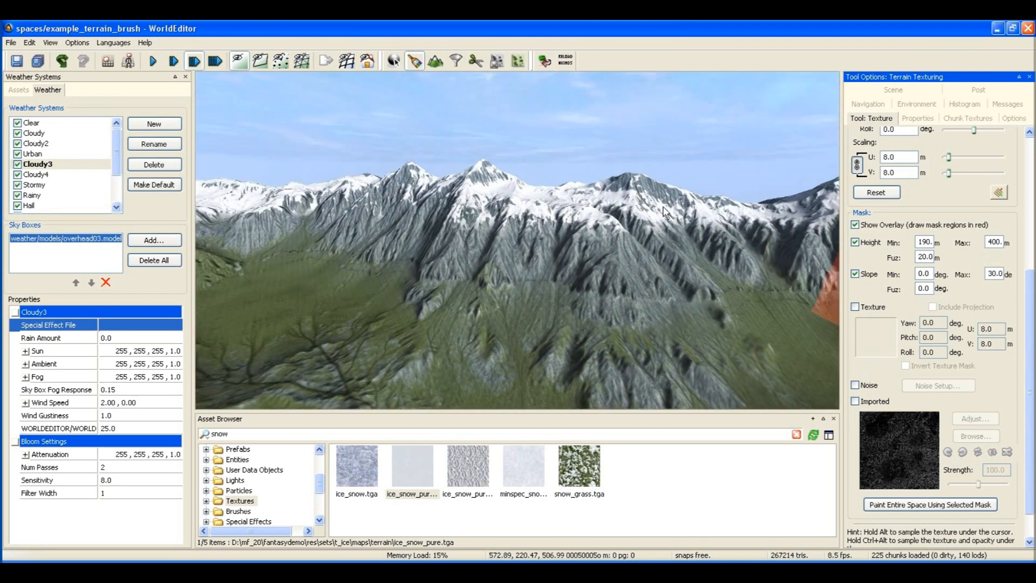
{"action": "key", "text": "s"}
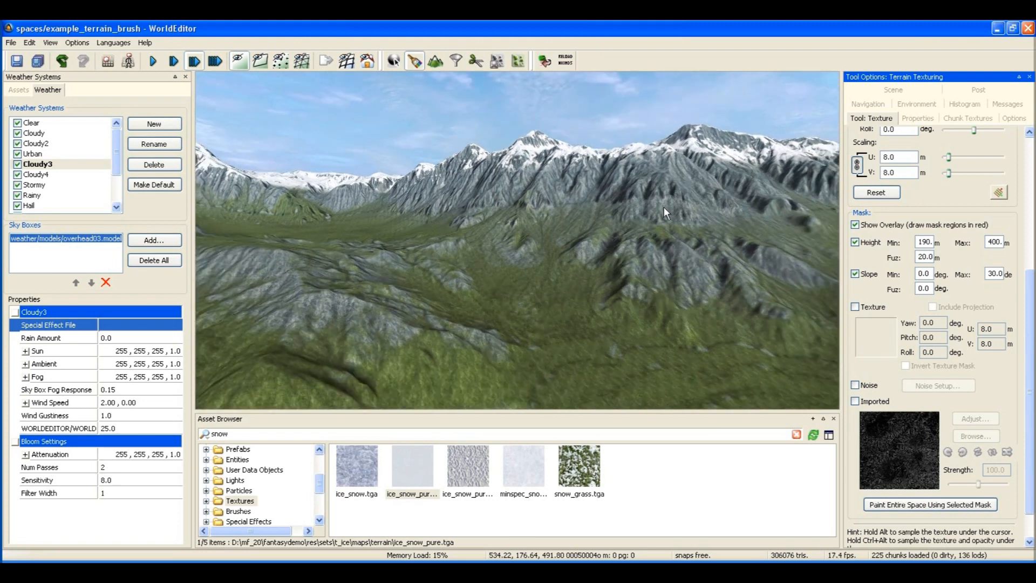
{"action": "key", "text": "s"}
{"action": "right_click_drag", "start_coordinate": [664, 207], "coordinate": [598, 201]}
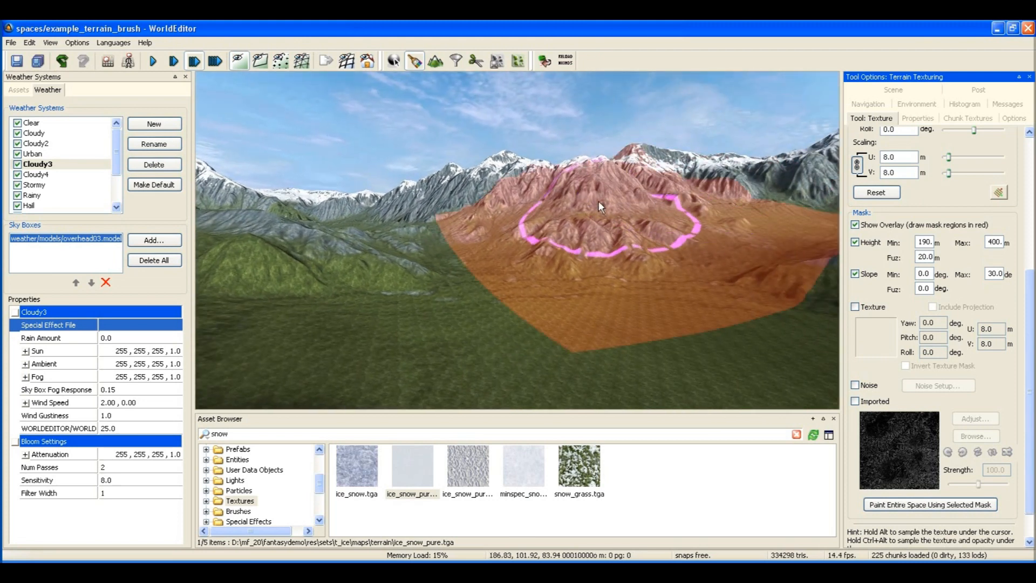